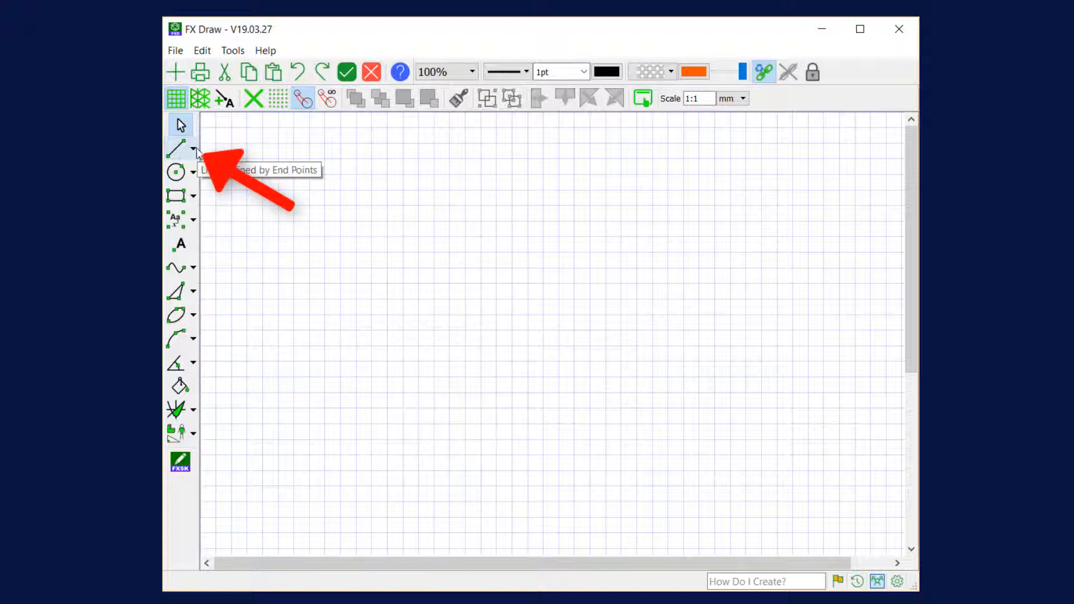
{"action": "left_click", "coordinate": [194, 149]}
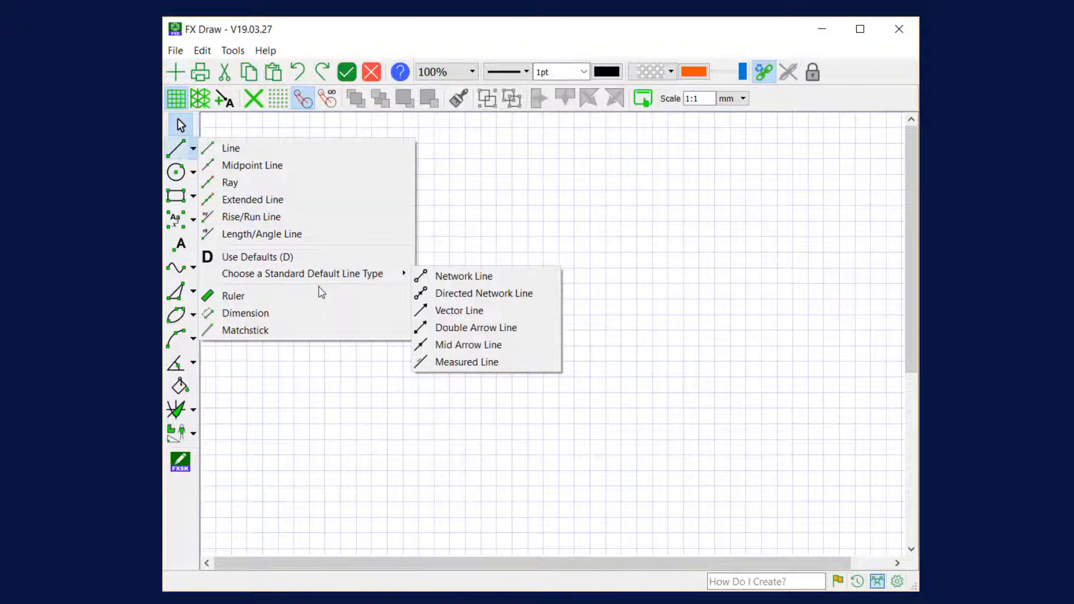
{"action": "left_click", "coordinate": [314, 330]}
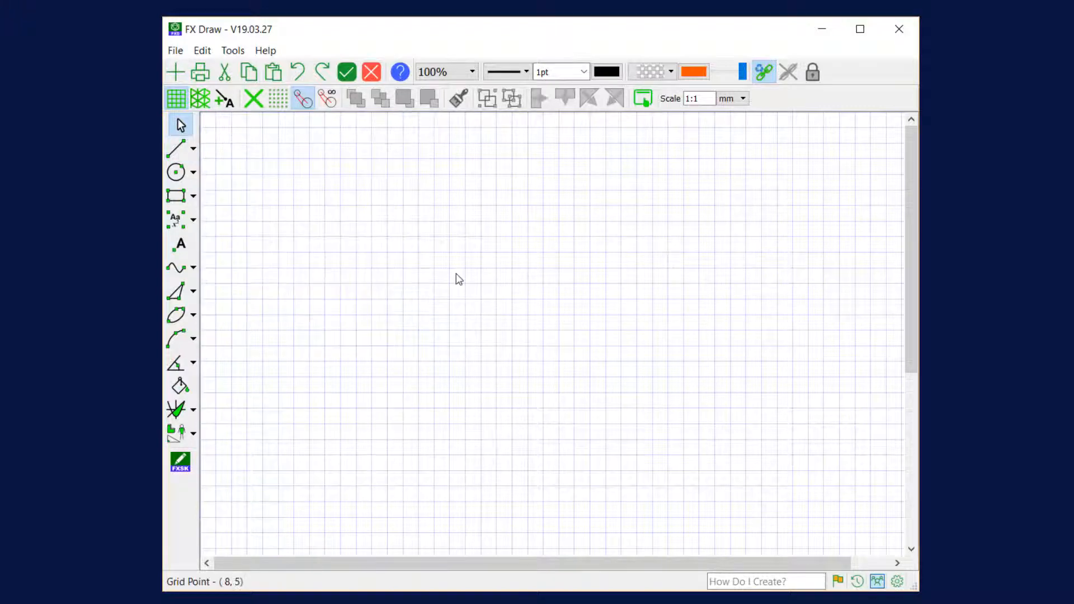
{"action": "left_click", "coordinate": [193, 413]}
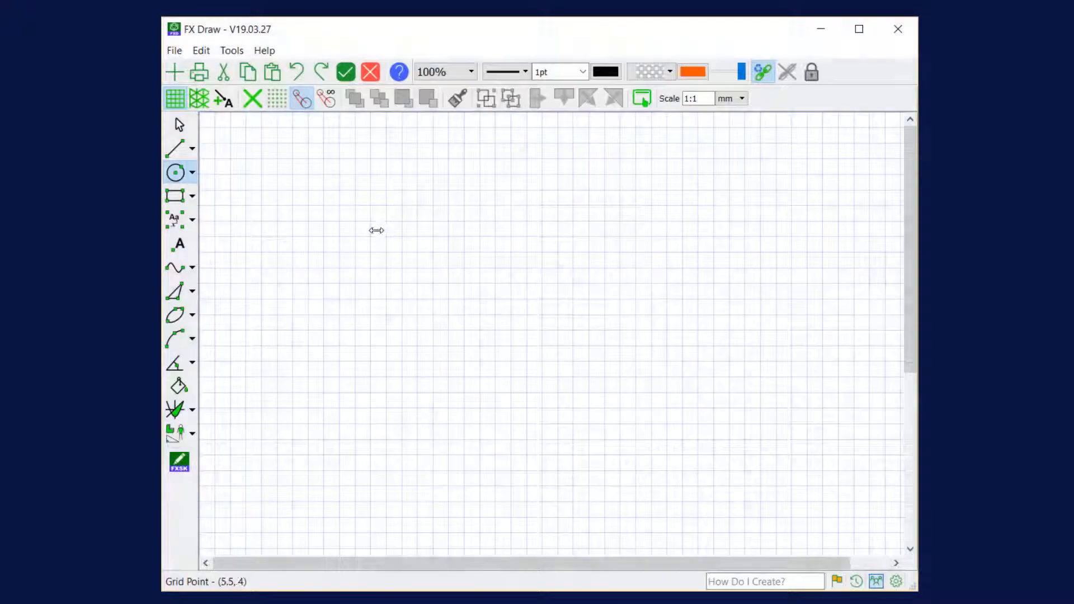
Draw two separate circles, the larger one centred at grid point (12, 6), and join them with an upper common tangent about 70 mm long.
{"action": "left_click_drag", "start_coordinate": [376, 230], "coordinate": [417, 270]}
{"action": "left_click_drag", "start_coordinate": [573, 299], "coordinate": [617, 356]}
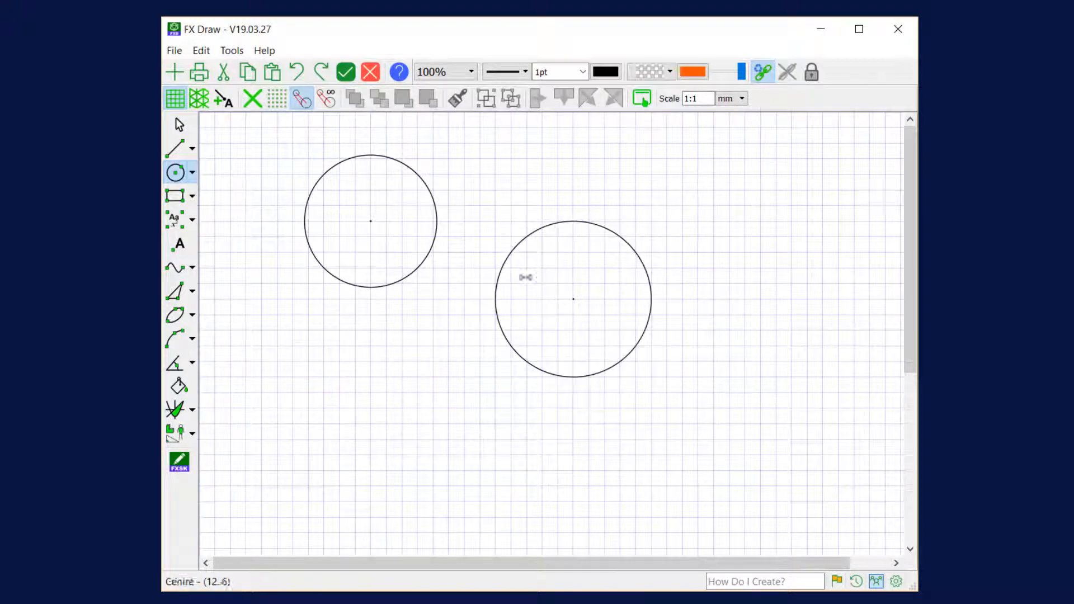
{"action": "left_click", "coordinate": [179, 159]}
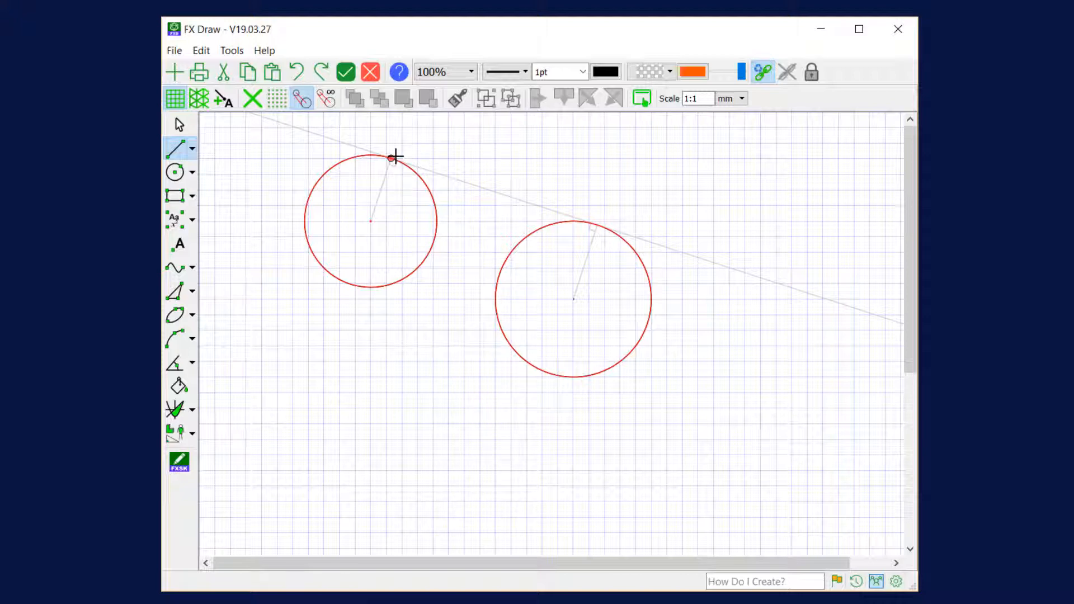
{"action": "left_click_drag", "start_coordinate": [395, 156], "coordinate": [598, 219]}
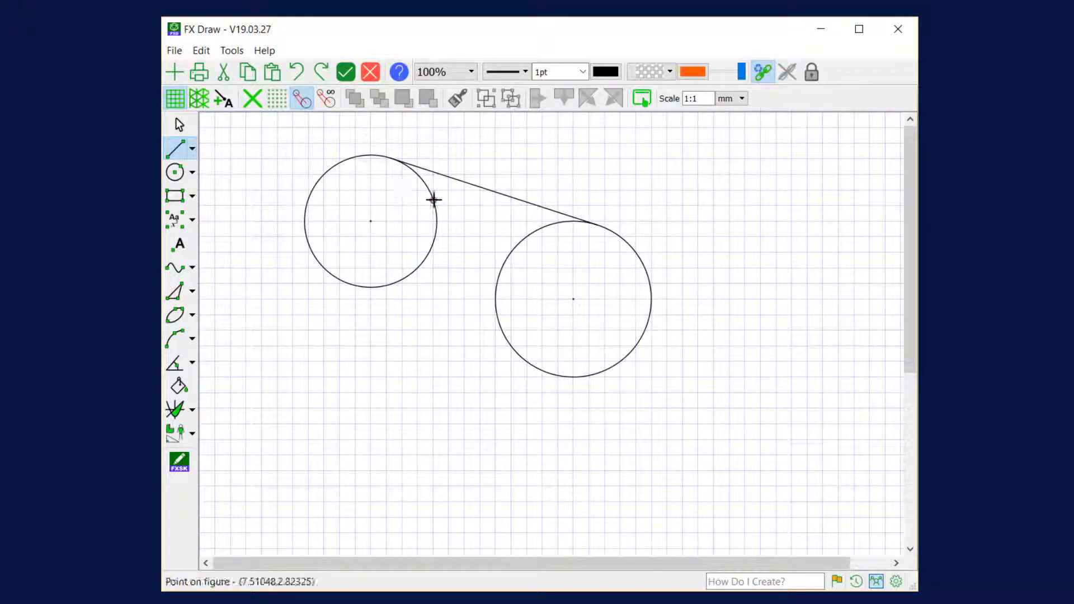
Label the tangent line with its measured length to 2 decimal places, including units, and angle the text along the line.
{"action": "left_click", "coordinate": [180, 124]}
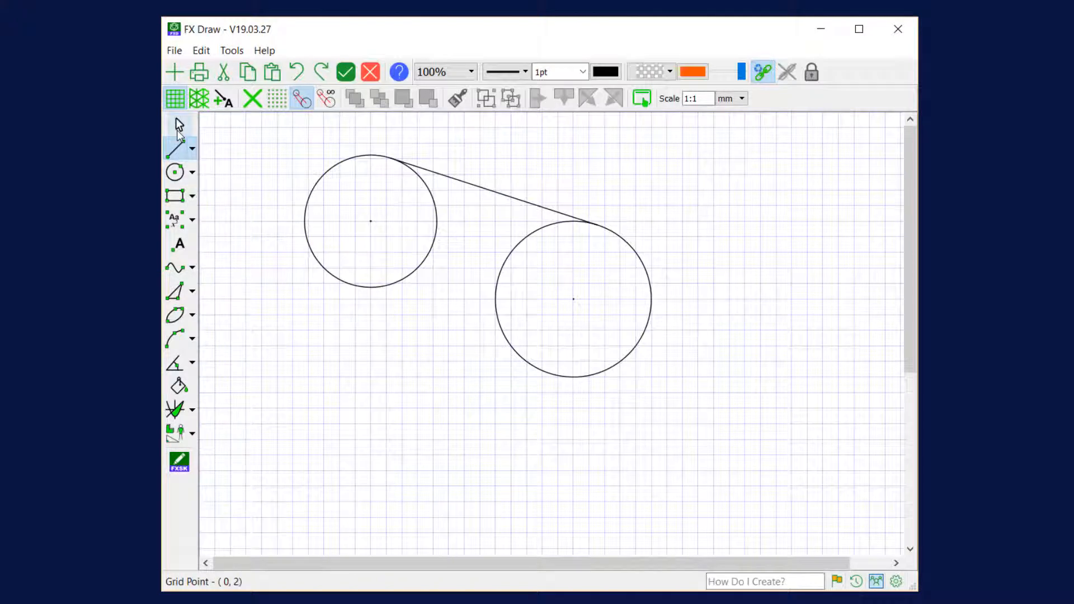
{"action": "left_click", "coordinate": [491, 196]}
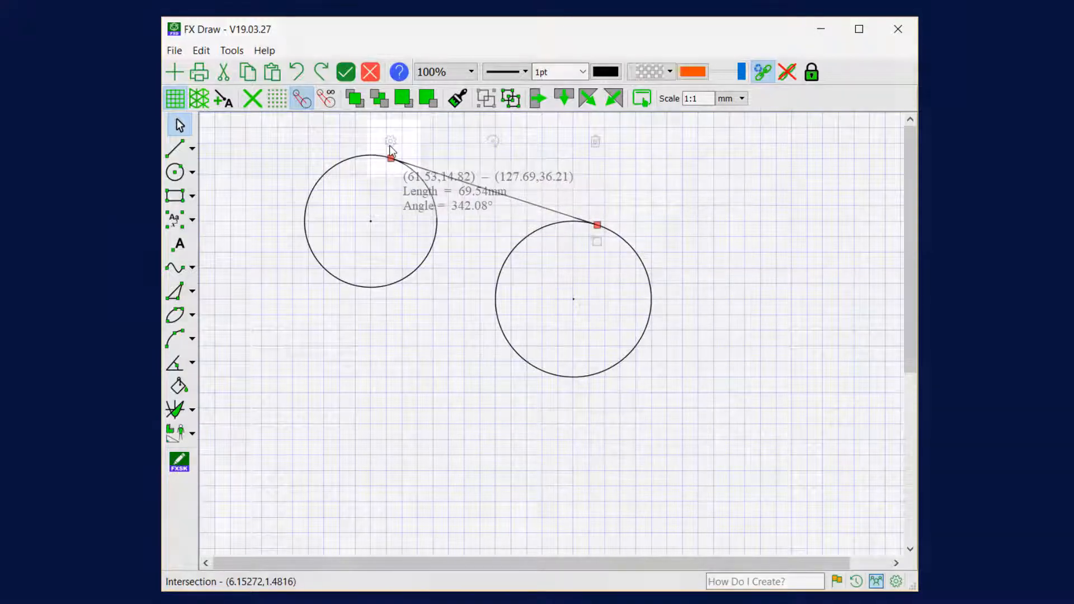
{"action": "double_click", "coordinate": [390, 147]}
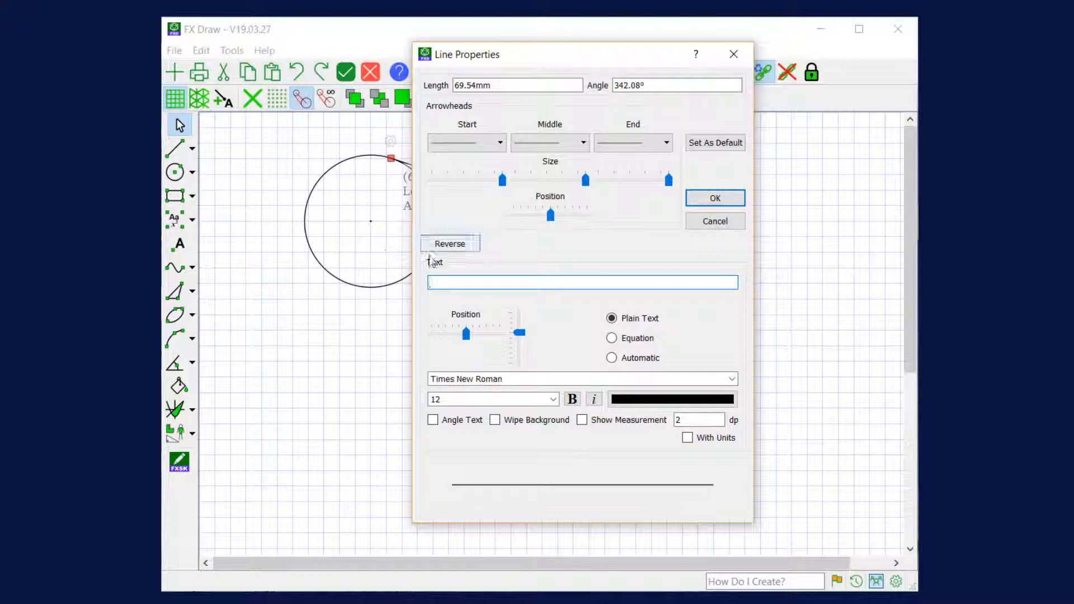
{"action": "left_click", "coordinate": [478, 143]}
{"action": "left_click", "coordinate": [569, 143]}
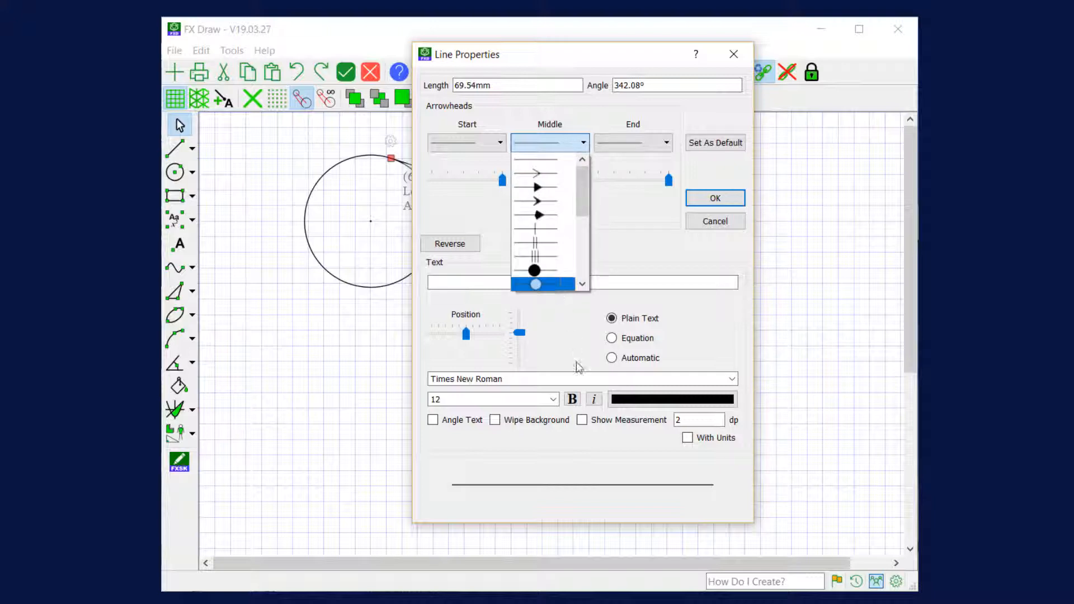
{"action": "left_click", "coordinate": [585, 426]}
{"action": "left_click", "coordinate": [583, 423]}
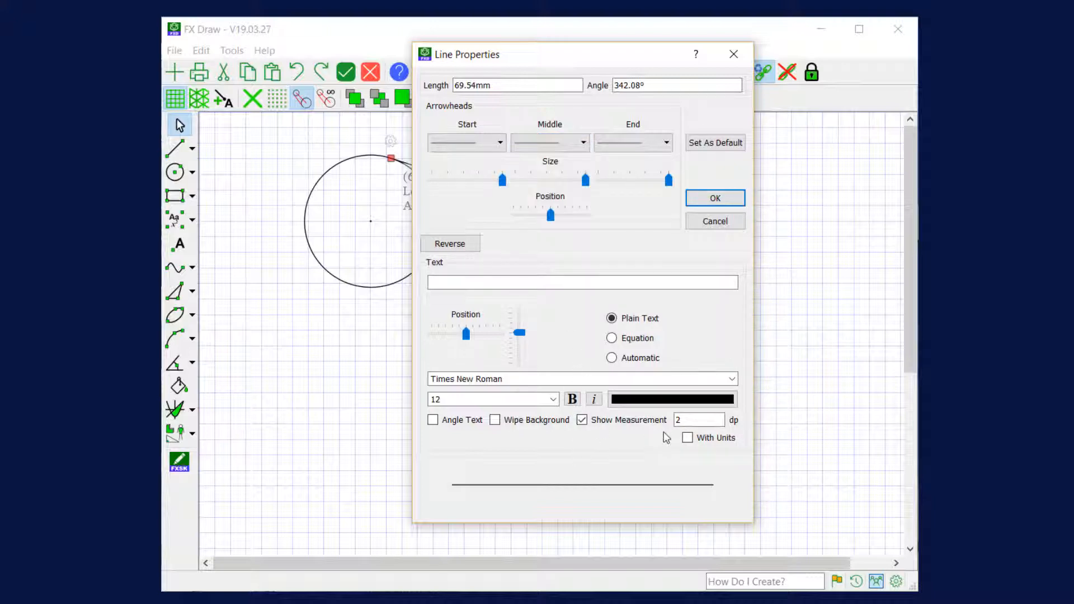
{"action": "left_click", "coordinate": [687, 438]}
{"action": "left_click", "coordinate": [433, 421]}
{"action": "left_click", "coordinate": [705, 199]}
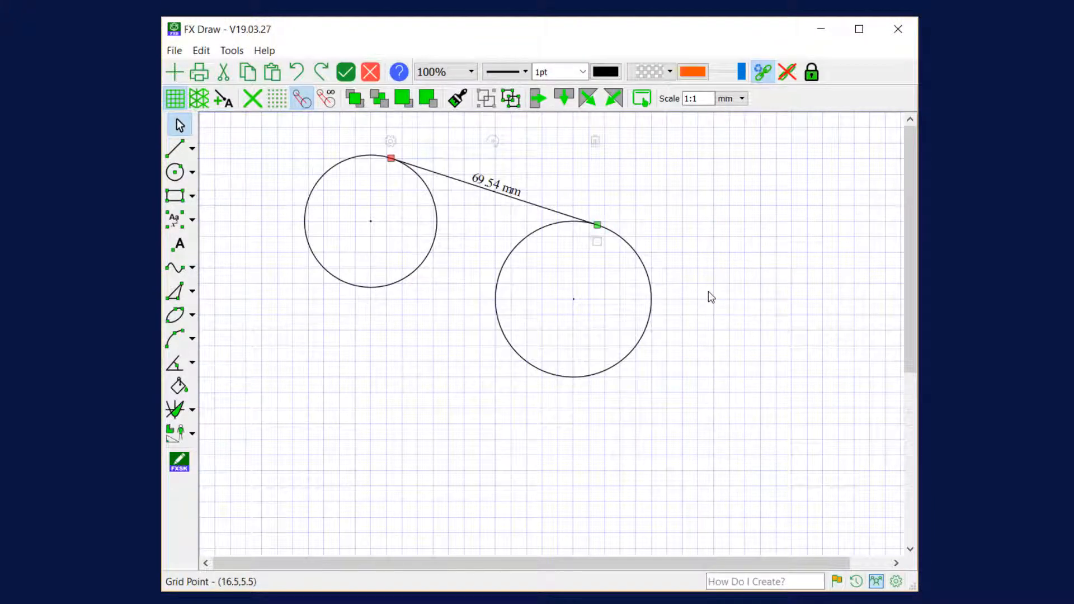
Select the larger circle and open its properties for editing.
{"action": "left_click", "coordinate": [651, 296]}
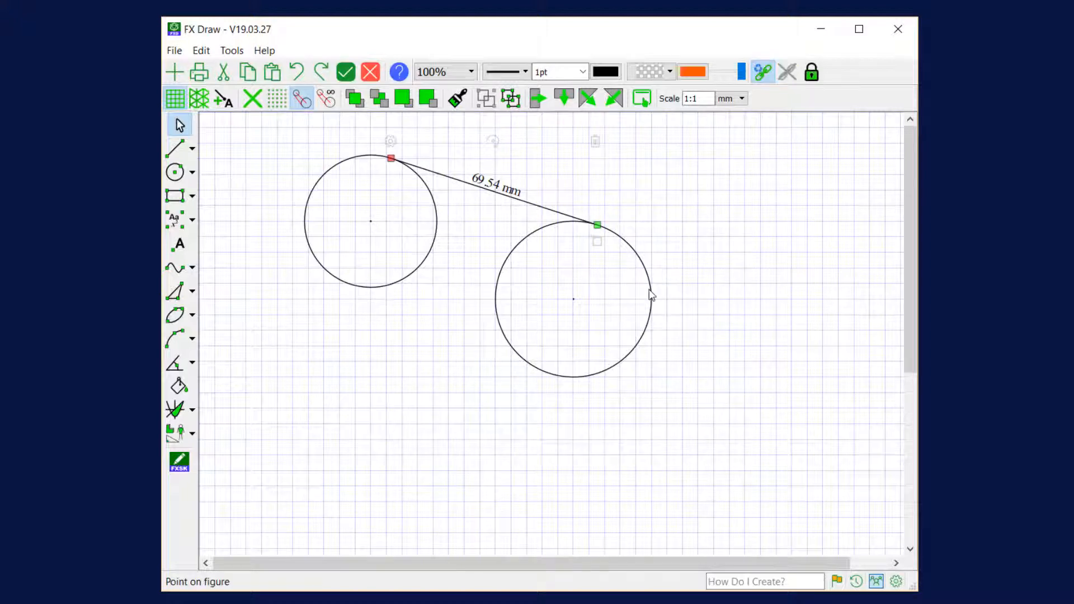
{"action": "right_click", "coordinate": [650, 298]}
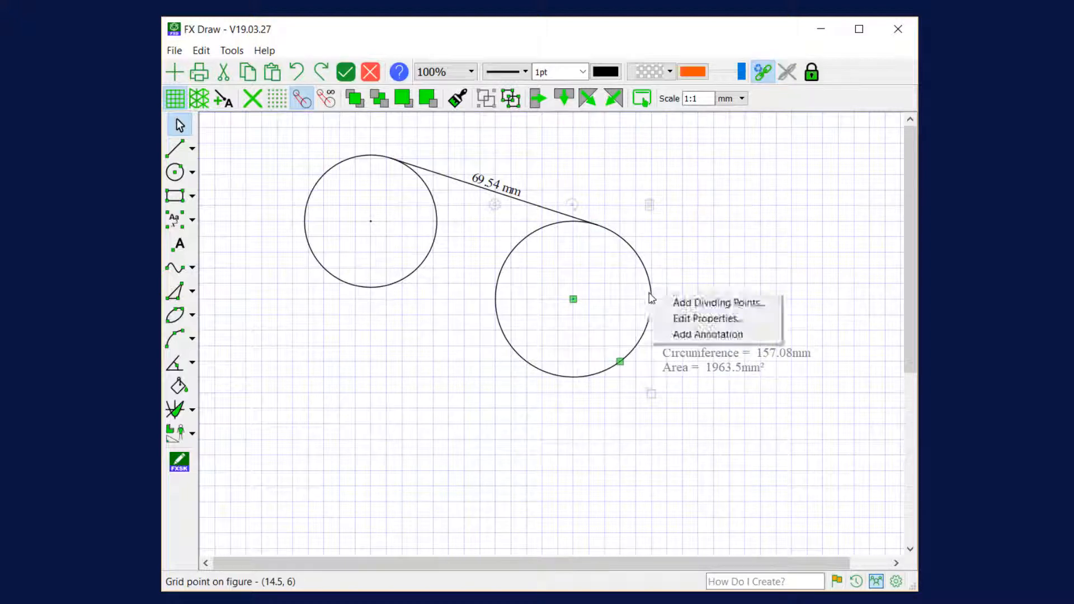
{"action": "left_click", "coordinate": [725, 319]}
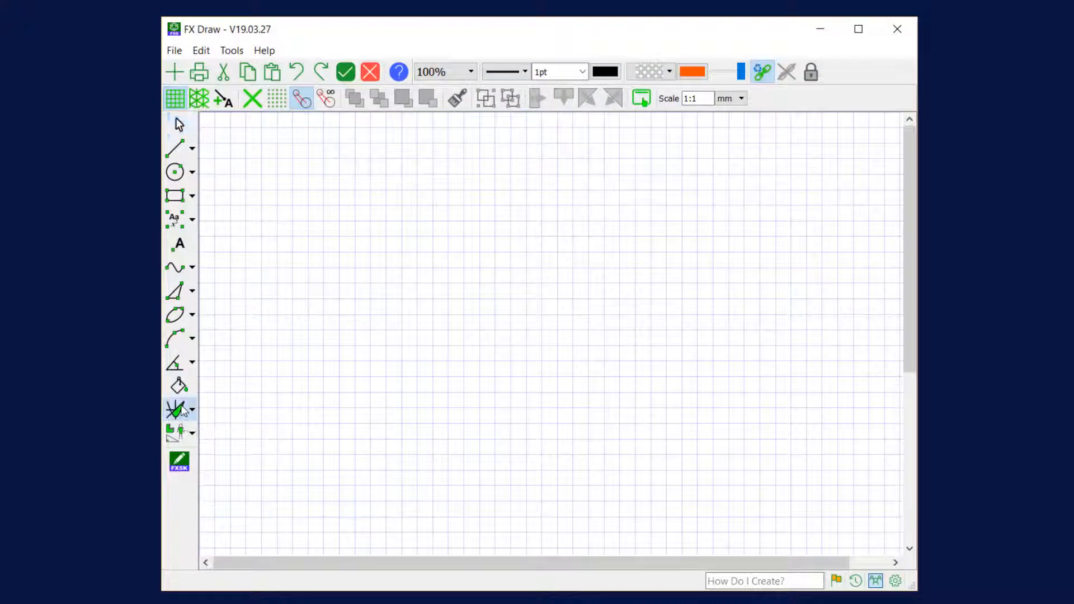
Place a coordinate graph on the blank page and plot the function (x-5)²-8 on it.
{"action": "left_click", "coordinate": [182, 411]}
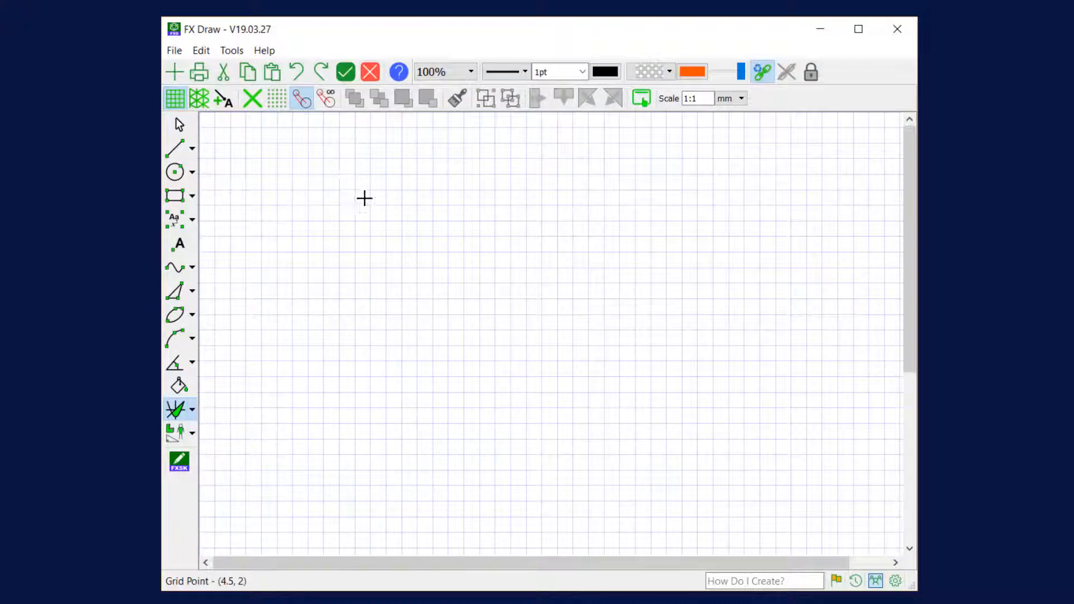
{"action": "left_click_drag", "start_coordinate": [341, 172], "coordinate": [674, 477]}
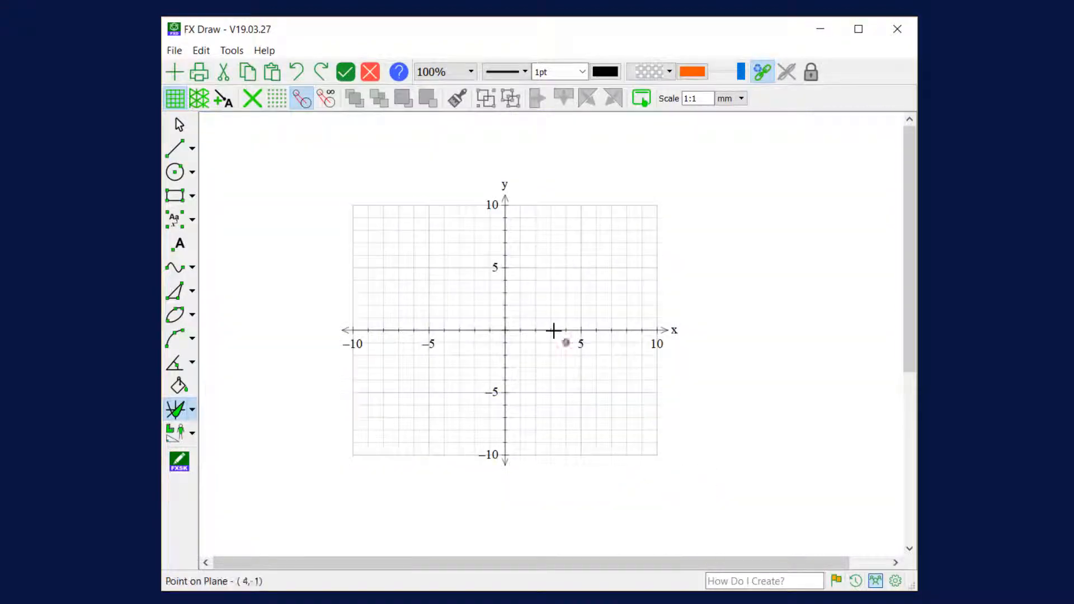
{"action": "double_click", "coordinate": [551, 319]}
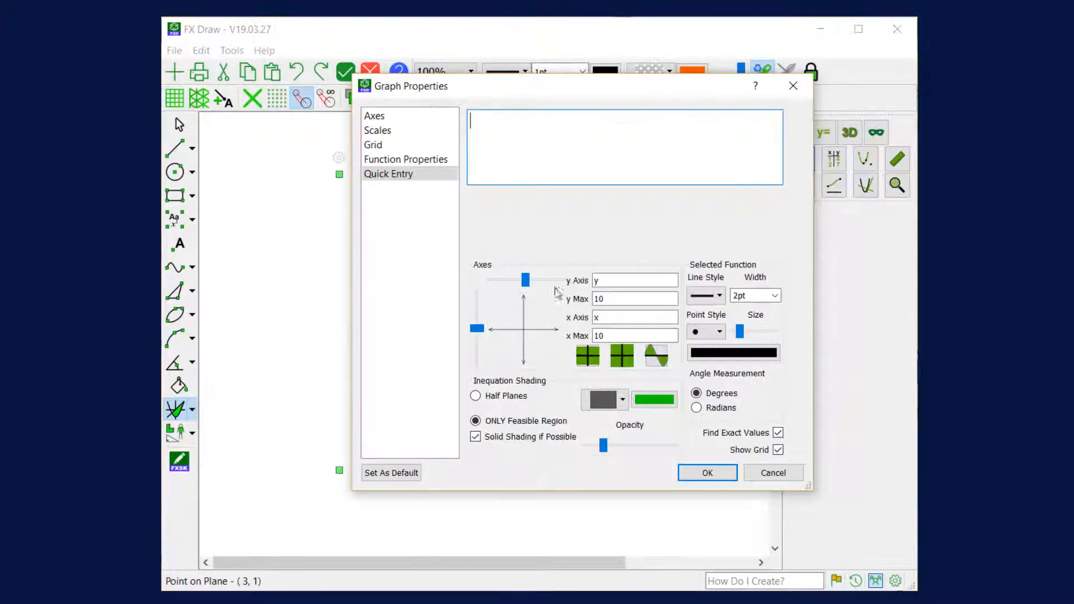
{"action": "type", "text": "(x"}
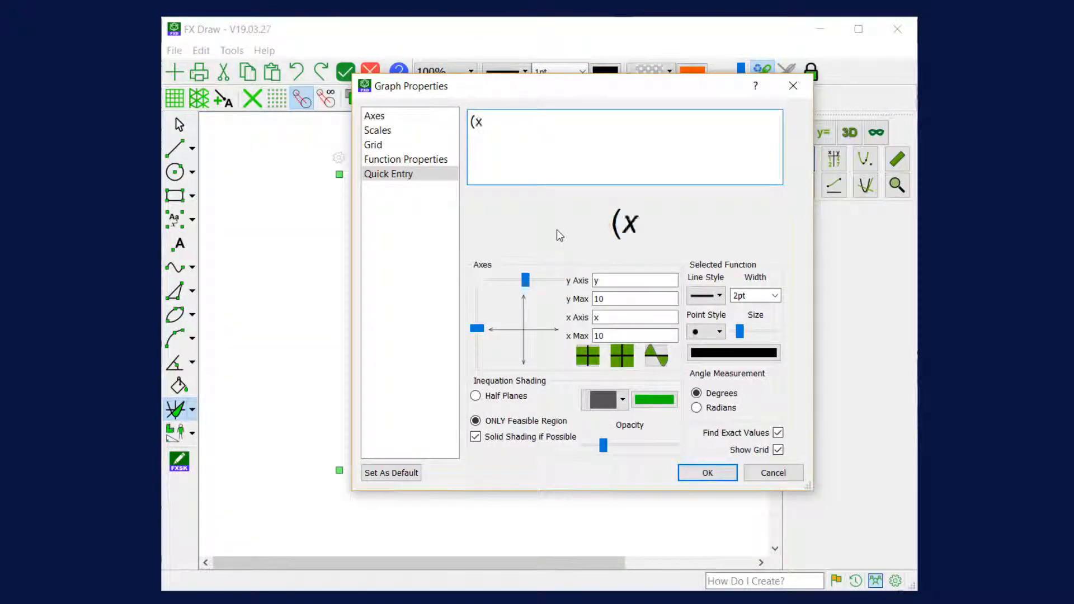
{"action": "type", "text": "-5)2-8"}
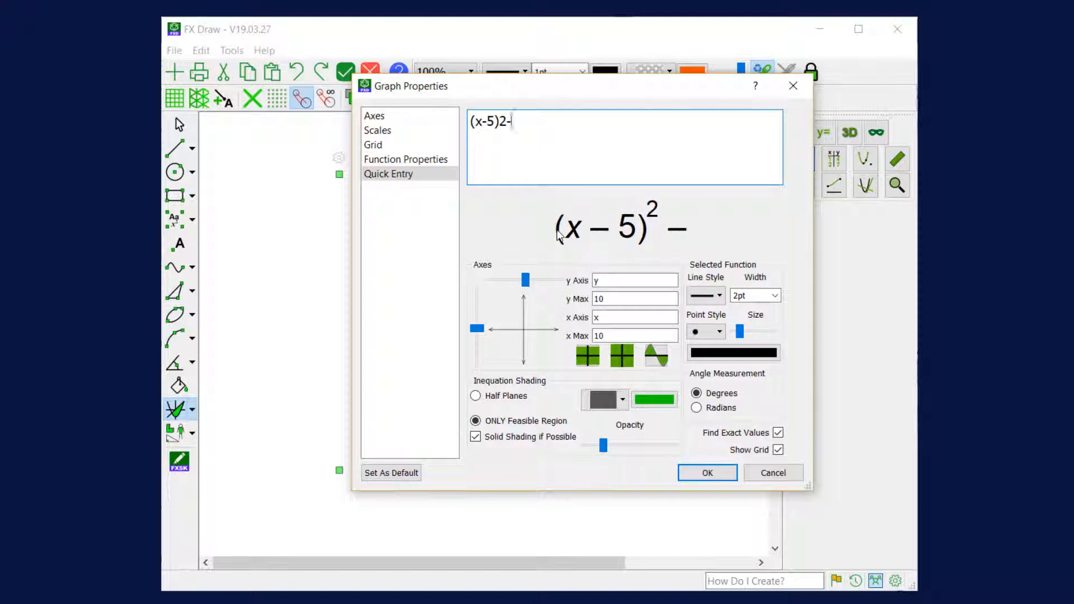
{"action": "left_click", "coordinate": [707, 473]}
Shade the area enclosed between the parabola and the x axis, from one x-intercept to the other.
{"action": "left_click", "coordinate": [798, 190]}
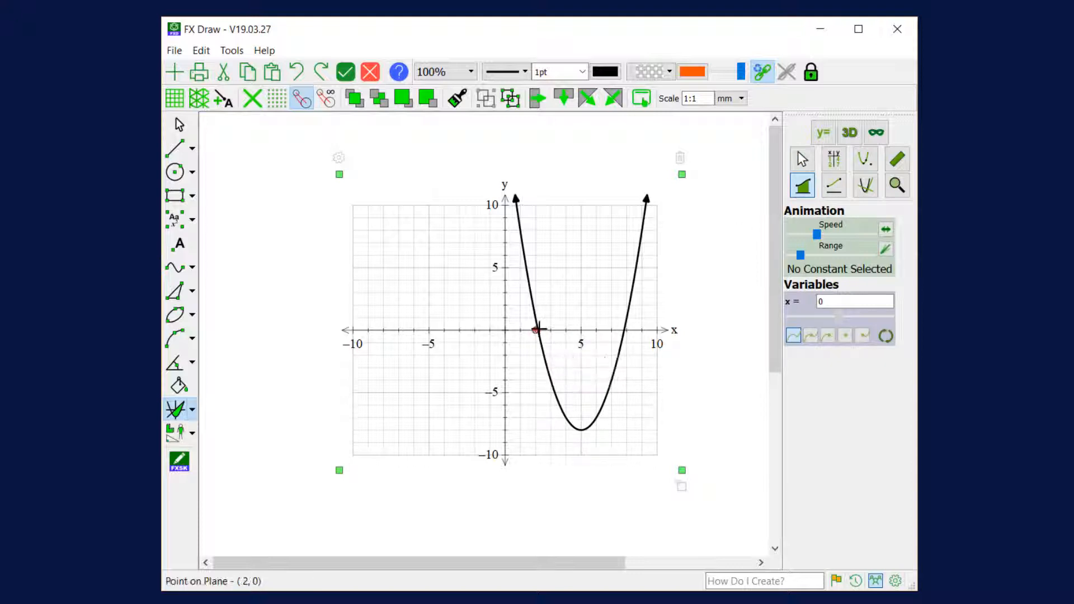
{"action": "mouse_move", "coordinate": [538, 331]}
{"action": "left_mouse_down"}
{"action": "mouse_move", "coordinate": [621, 341]}
{"action": "mouse_move", "coordinate": [625, 331]}
{"action": "left_mouse_up"}
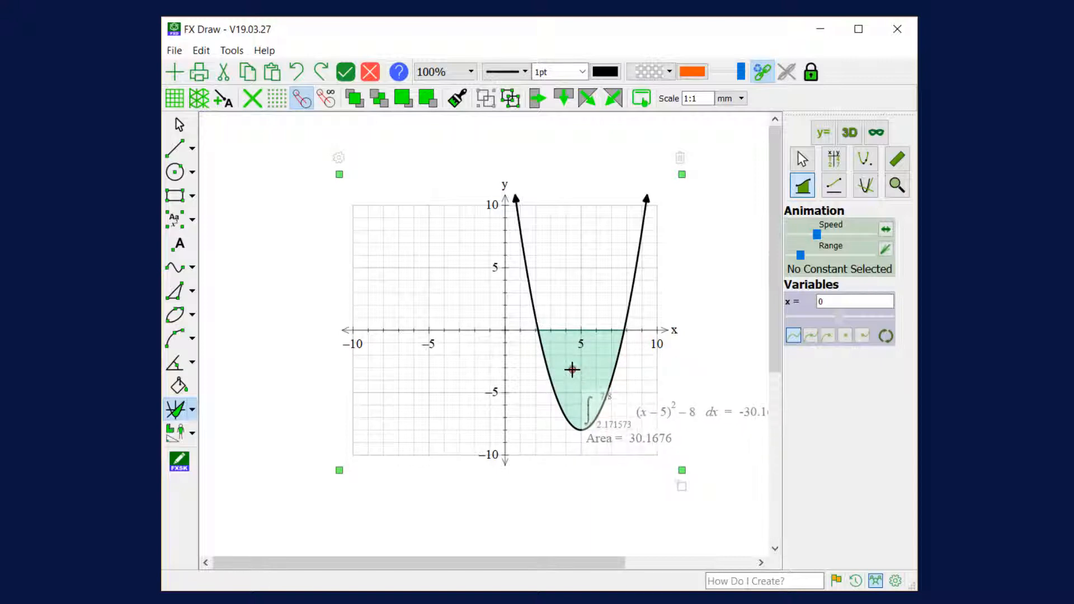
Rotate the shaded area around the y axis into a solid of revolution and animate its volume.
{"action": "right_click", "coordinate": [570, 361]}
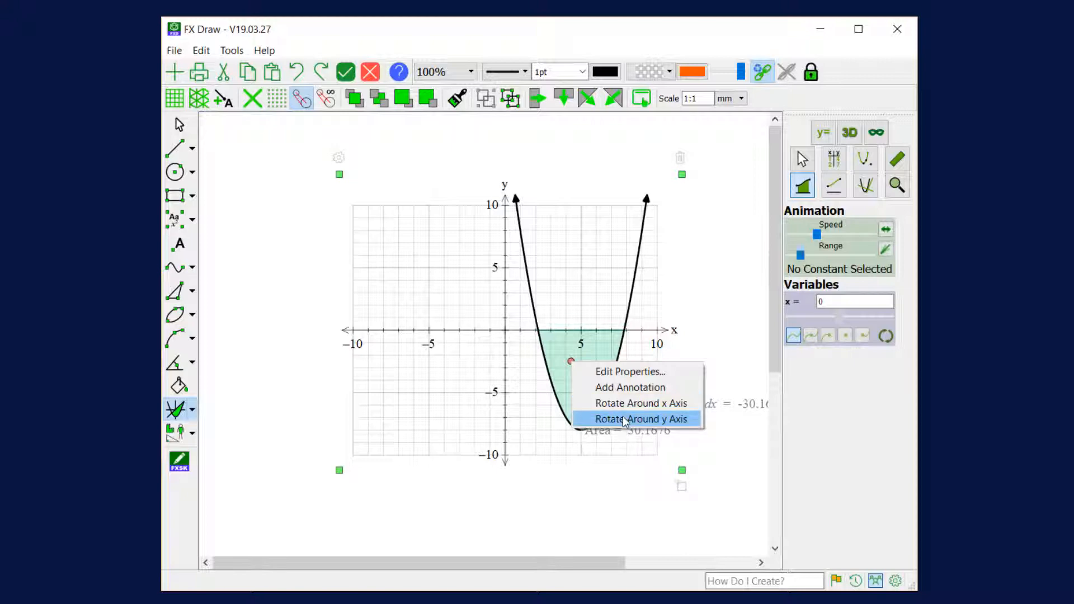
{"action": "left_click", "coordinate": [625, 421]}
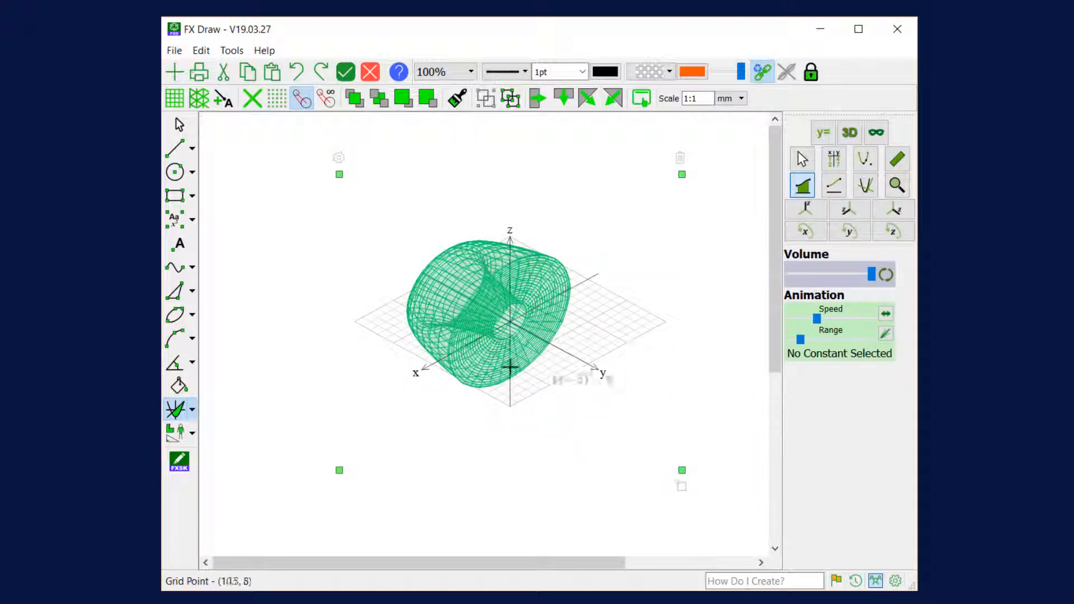
{"action": "left_click", "coordinate": [886, 275]}
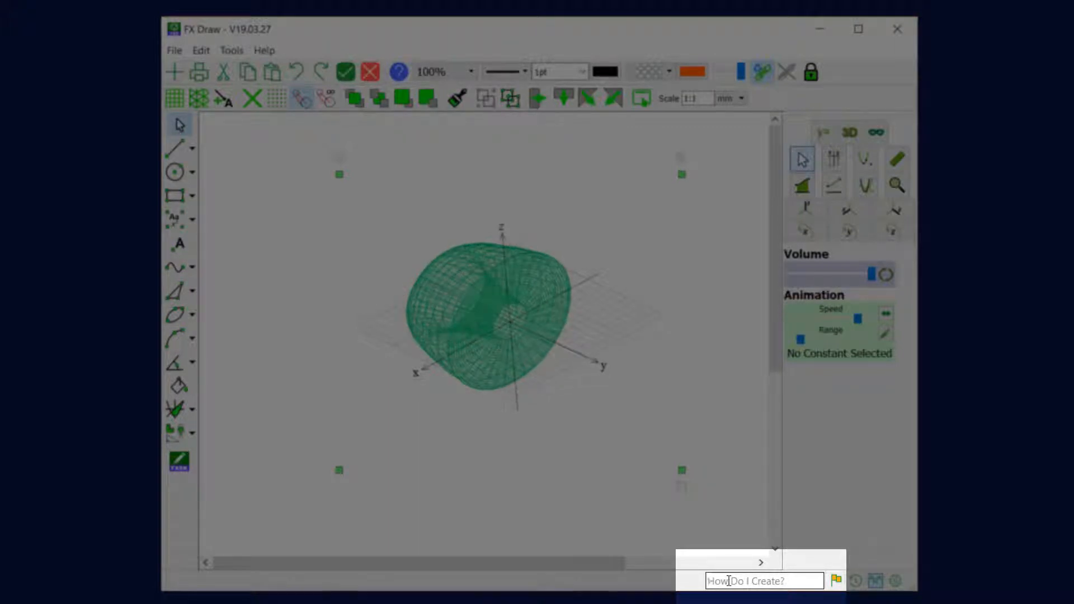
Look up Box Plots in the online Efofex documentation, skim the Box Plots page in the browser, and return to FX Draw.
{"action": "type", "text": "Box Plots"}
{"action": "key", "text": "Return"}
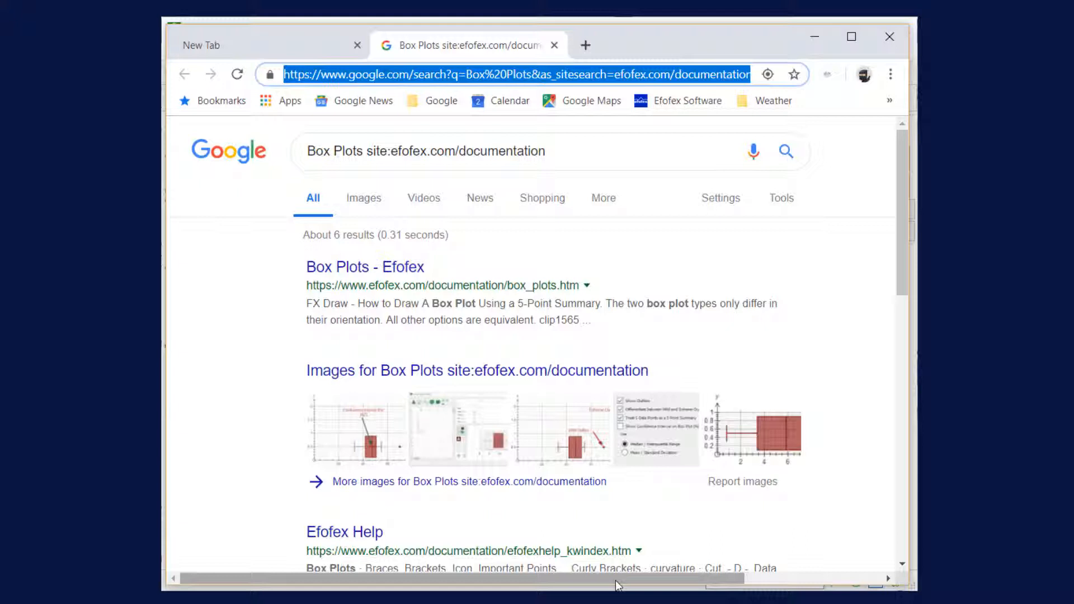
{"action": "left_click", "coordinate": [384, 270]}
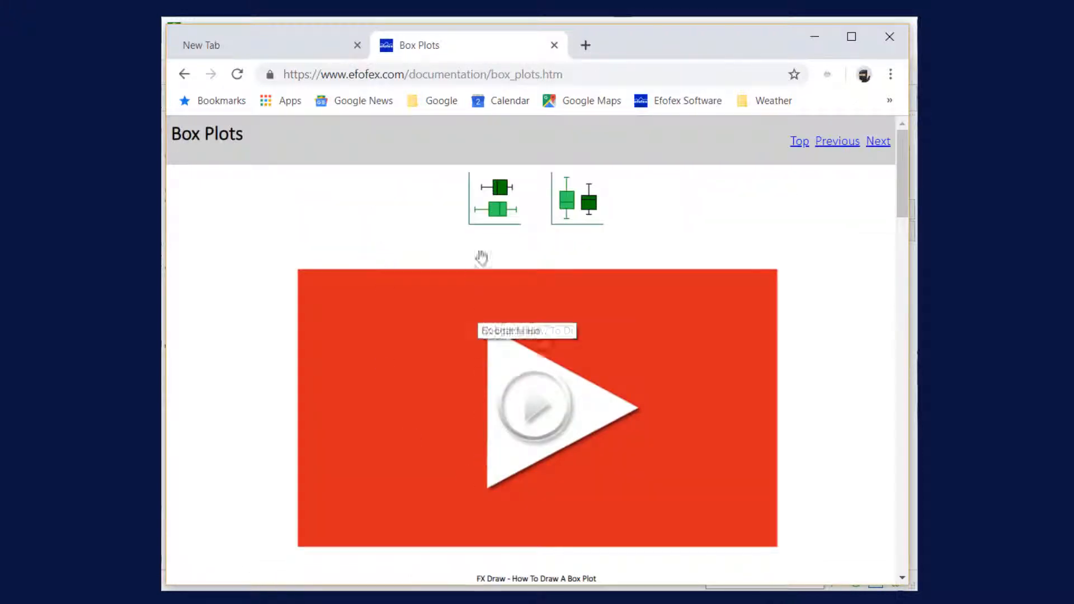
{"action": "scroll", "coordinate": [491, 278], "scroll_direction": "down", "scroll_amount": 10}
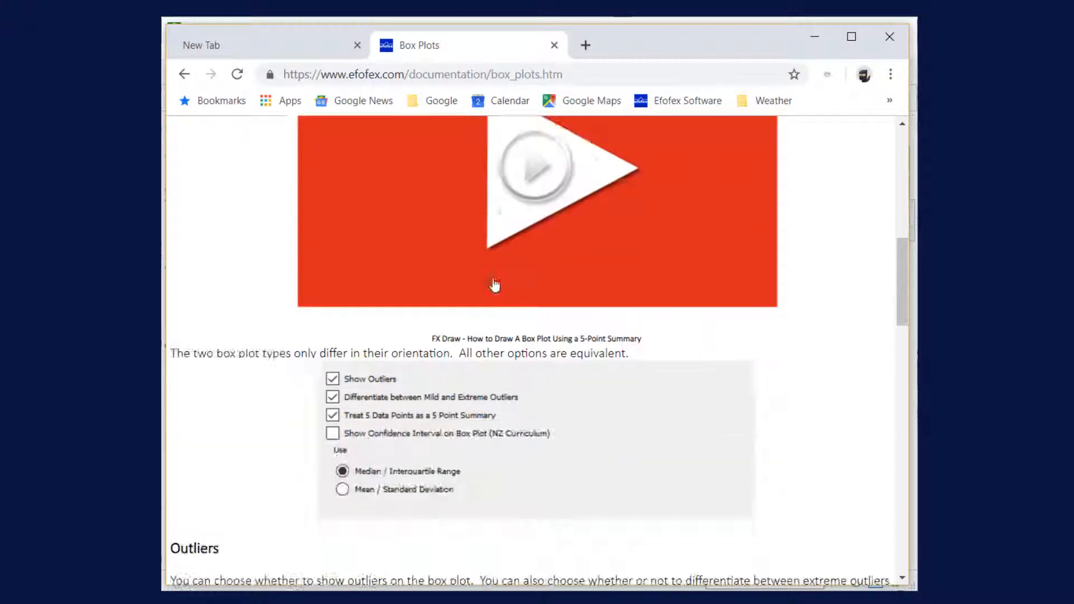
{"action": "scroll", "coordinate": [495, 286], "scroll_direction": "up", "scroll_amount": 10}
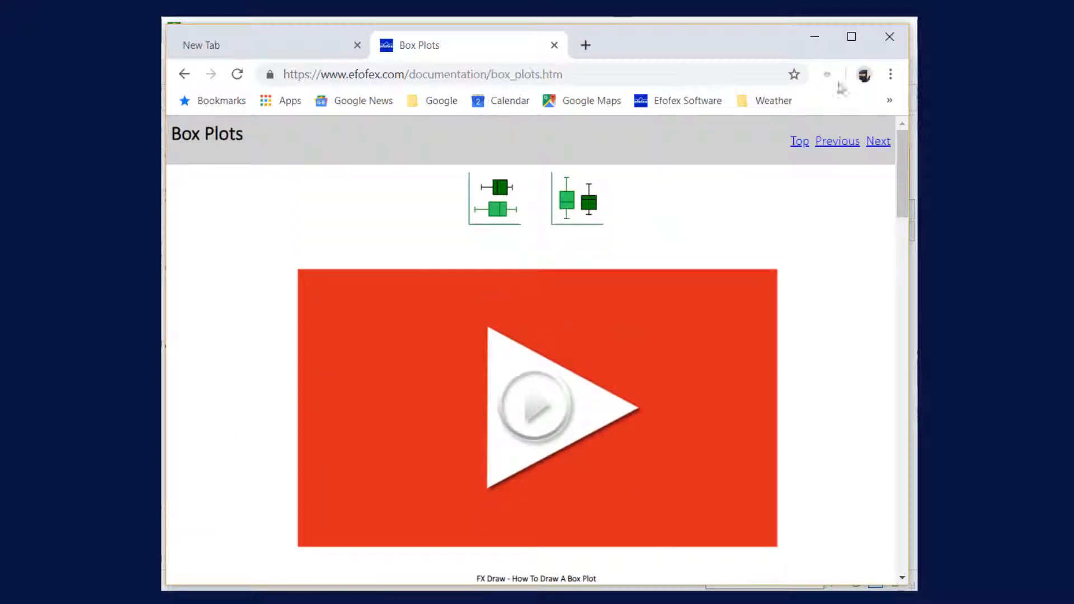
{"action": "left_click", "coordinate": [881, 35]}
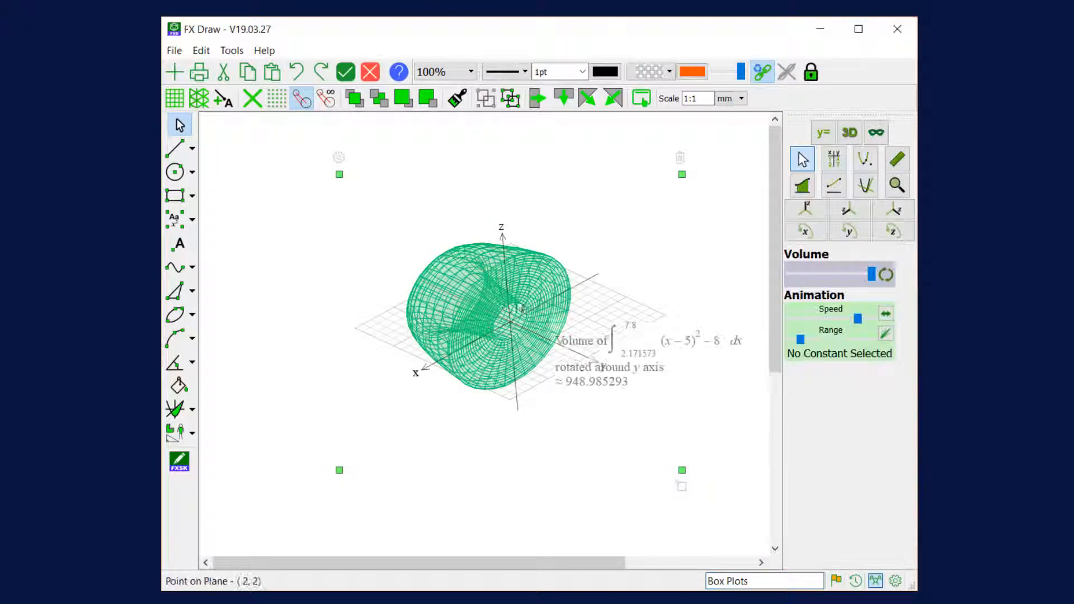